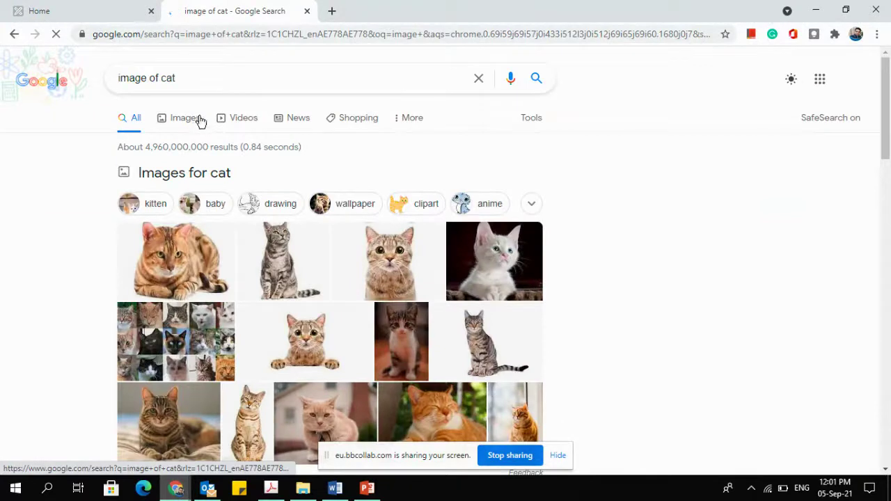
- Show the image results for the cat search and enlarge the National Geographic photo of the sitting ginger cat
left_click(195, 121)
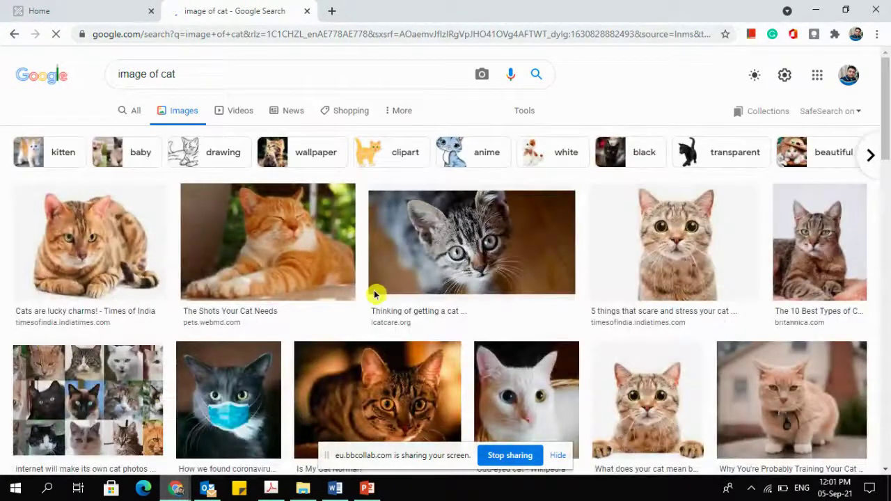
scroll(373, 293, "down", 3)
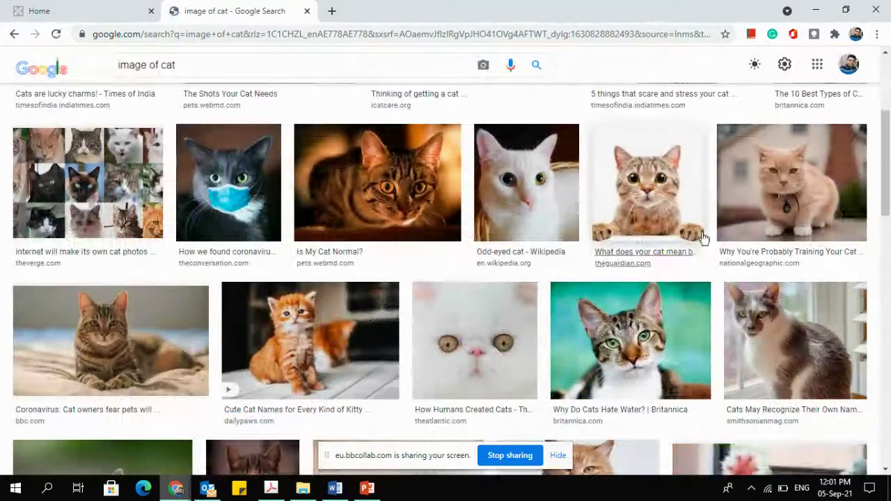
left_click(792, 178)
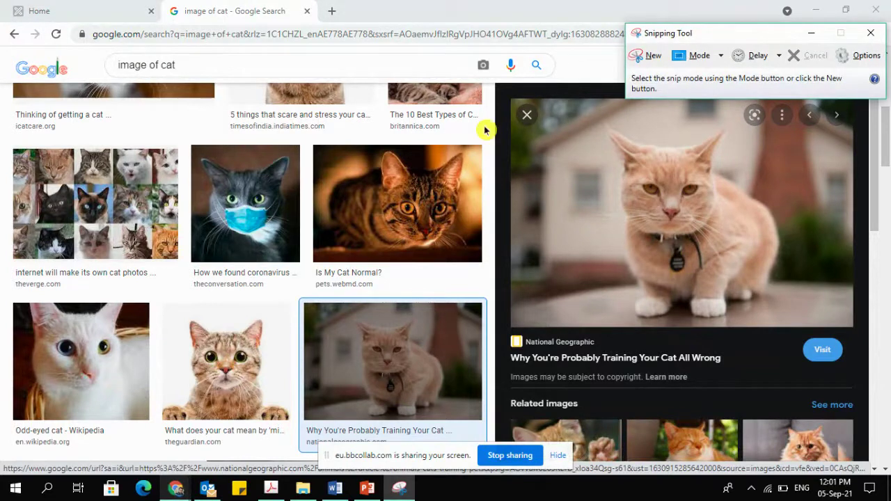
- Capture a rectangular snip of the enlarged cat photo with Snipping Tool and maximize the snip's window
left_click(643, 57)
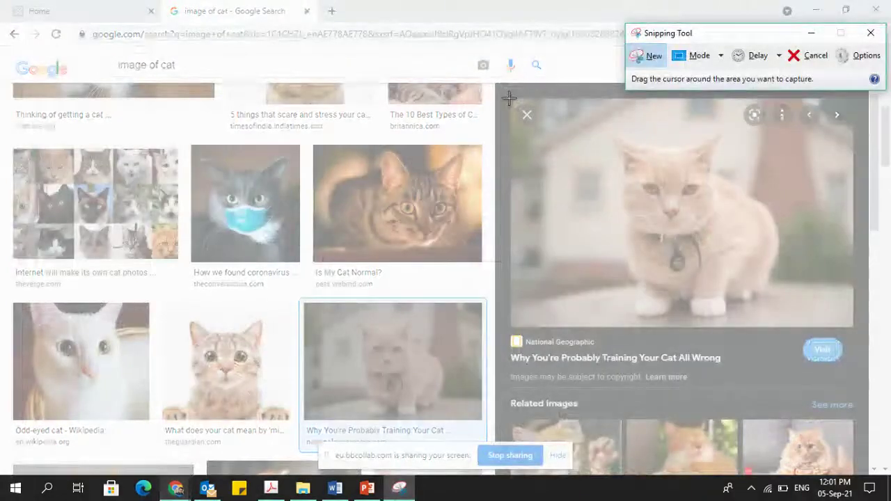
left_click_drag(512, 98, 856, 328)
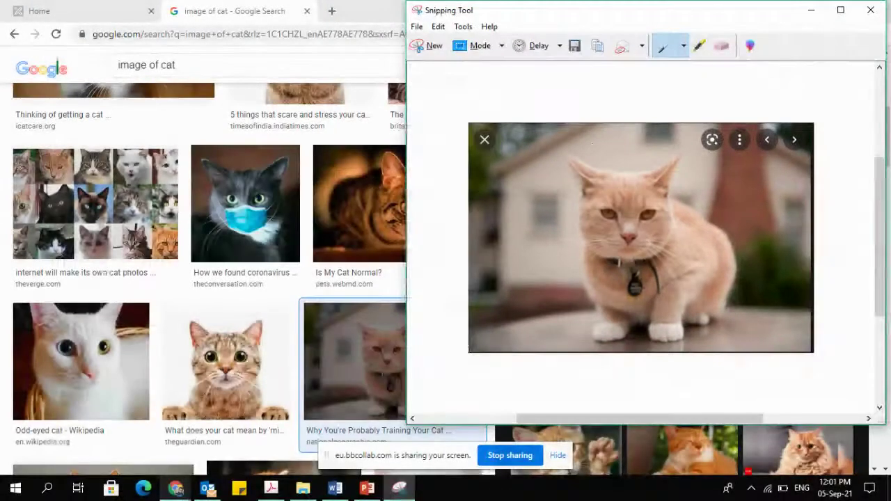
double_click(646, 14)
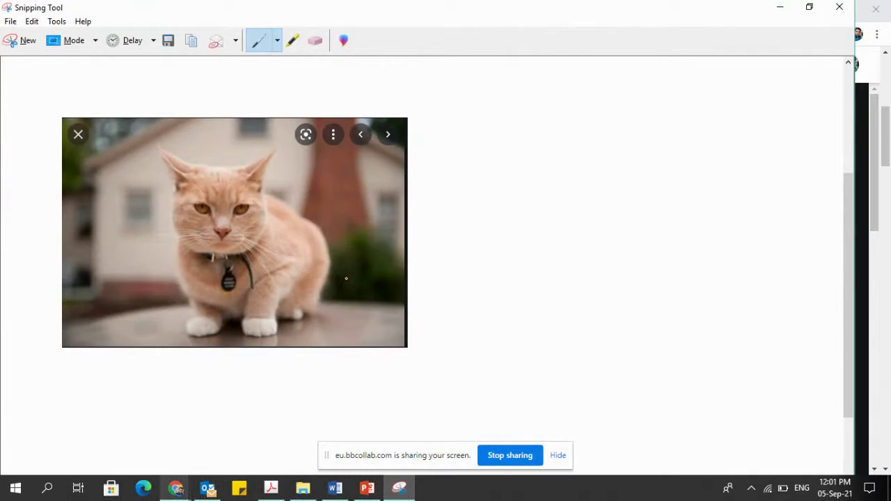
- Save the snip to the Desktop as a JPEG file named "Cat image" and close Snipping Tool
left_click(11, 22)
left_click(28, 56)
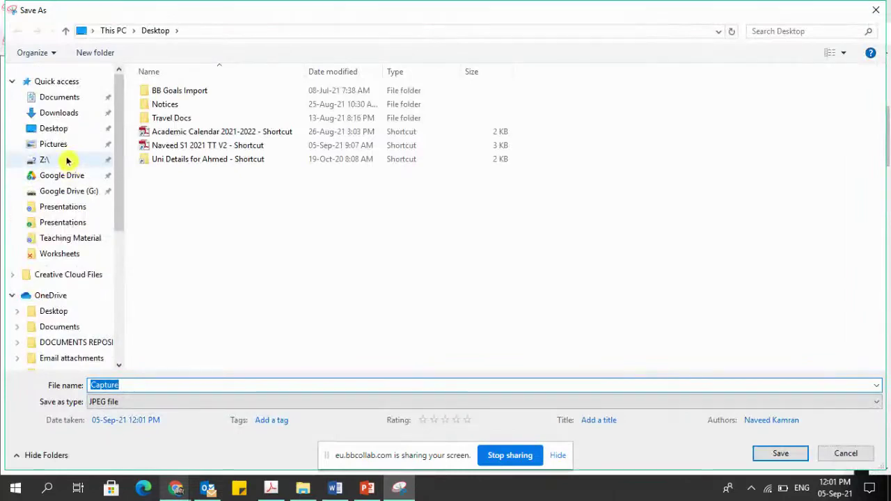
left_click(52, 129)
double_click(132, 384)
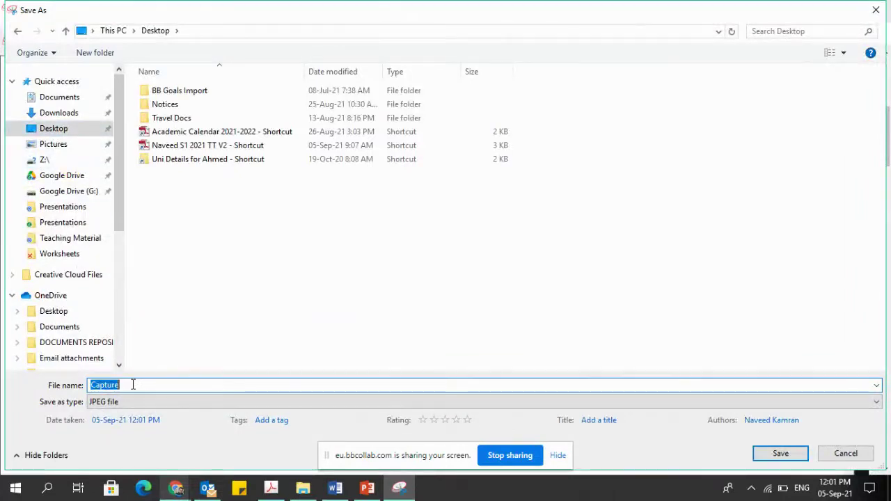
type("Cat")
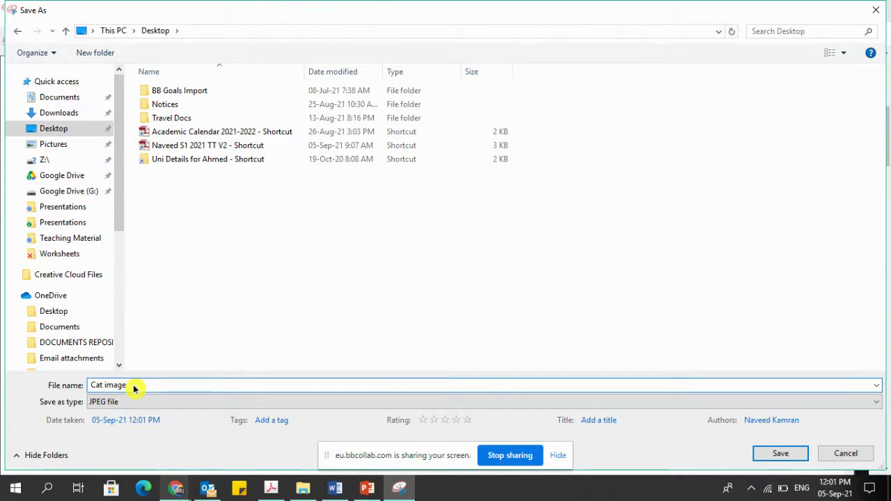
left_click(779, 454)
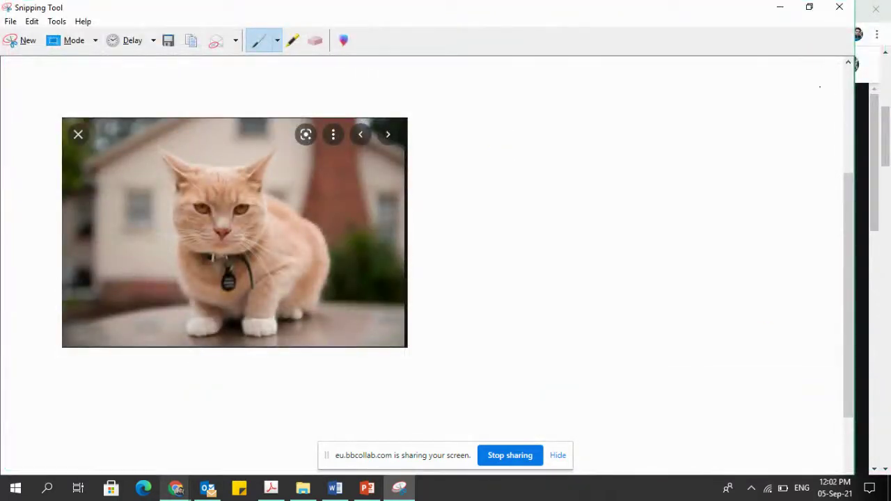
left_click(838, 7)
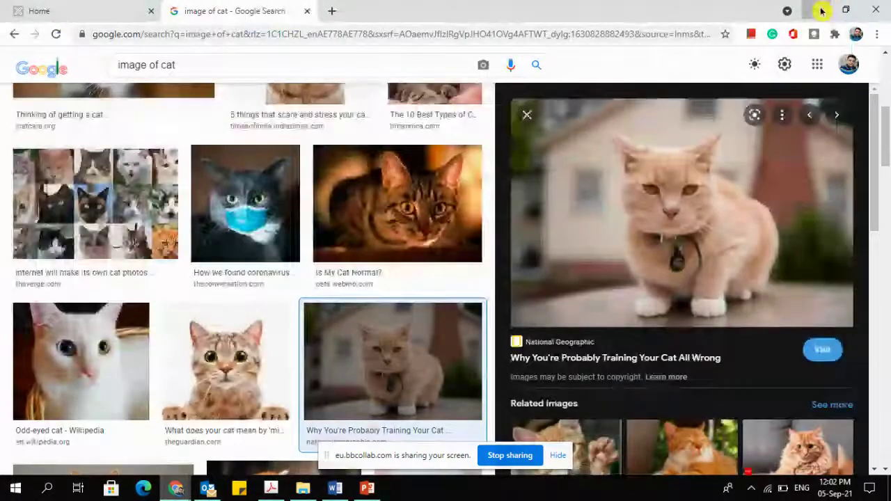
- Minimize the browser and move the Cat image file to an empty area of the desktop
left_click(821, 11)
left_click(819, 10)
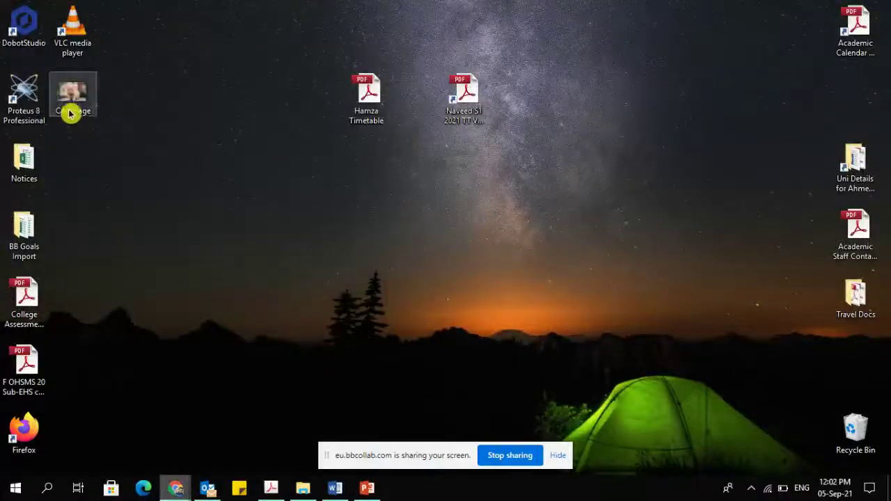
left_click_drag(70, 114, 269, 241)
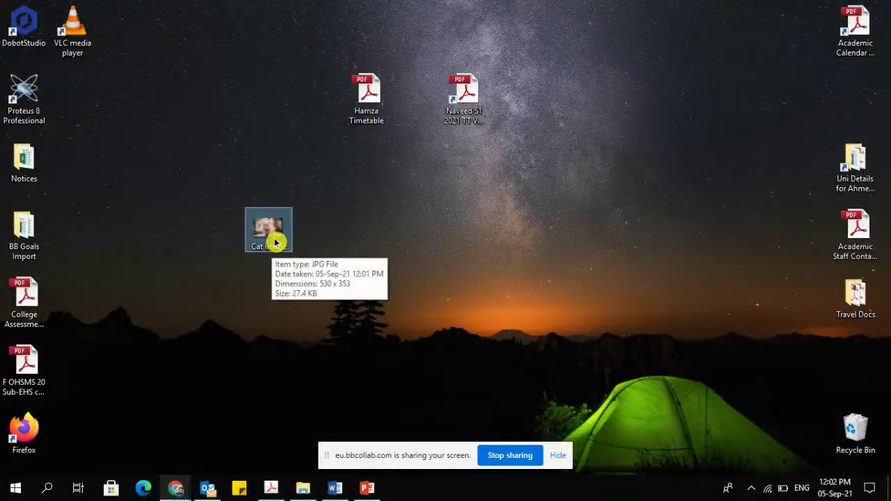
- Check the file type of Cat image in its properties, highlight it, and close the dialog
right_click(270, 237)
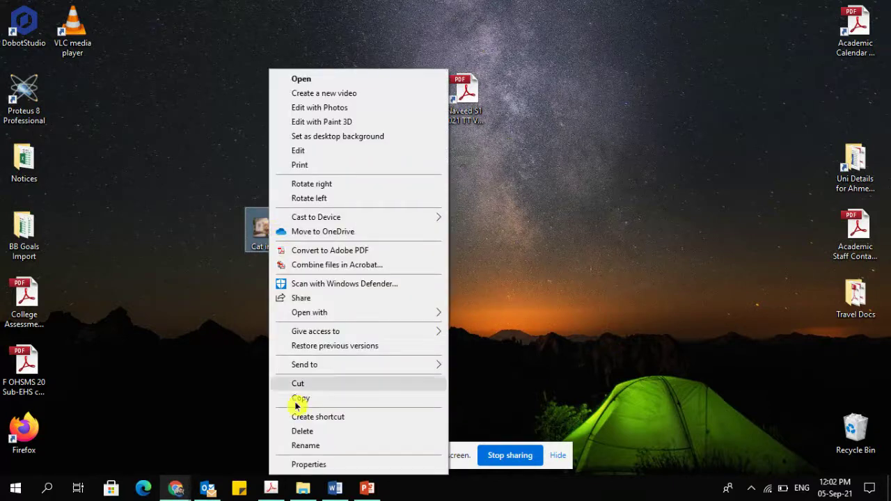
left_click(301, 464)
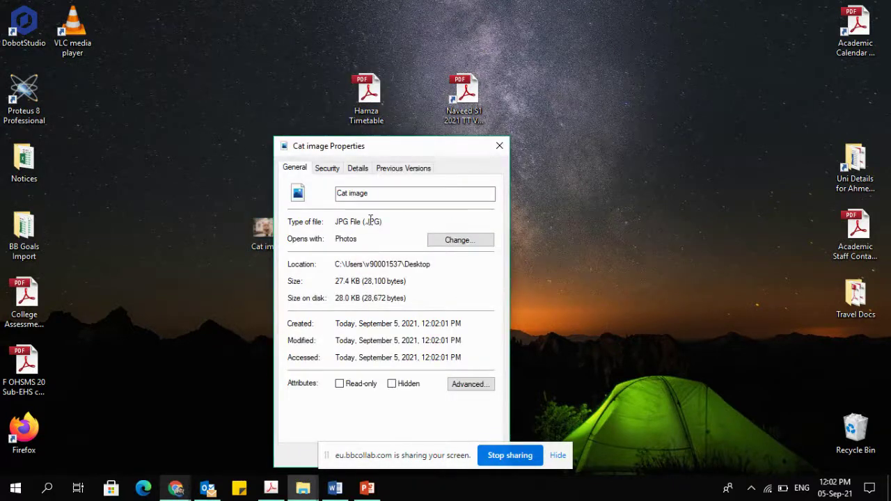
left_click_drag(383, 143, 411, 85)
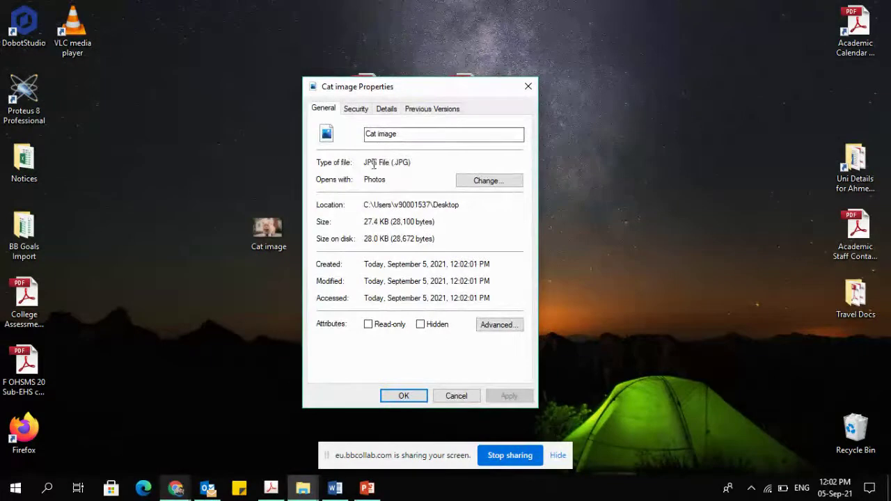
left_click_drag(359, 166, 369, 161)
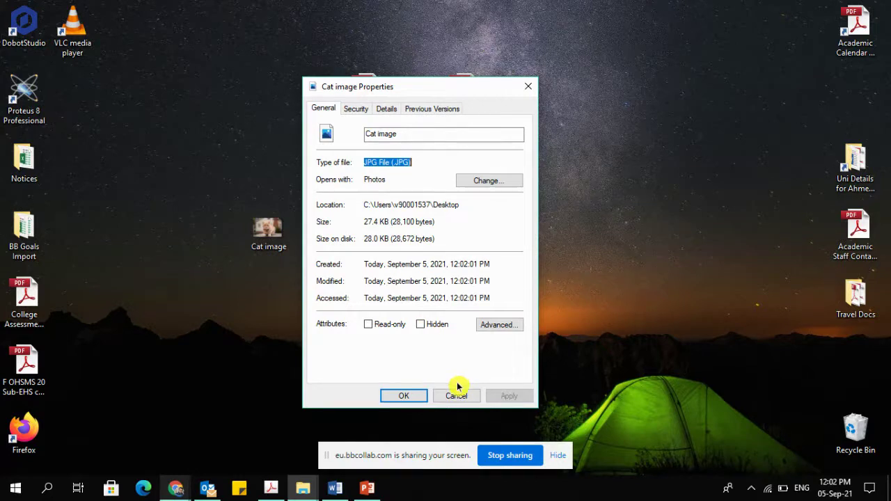
left_click(411, 397)
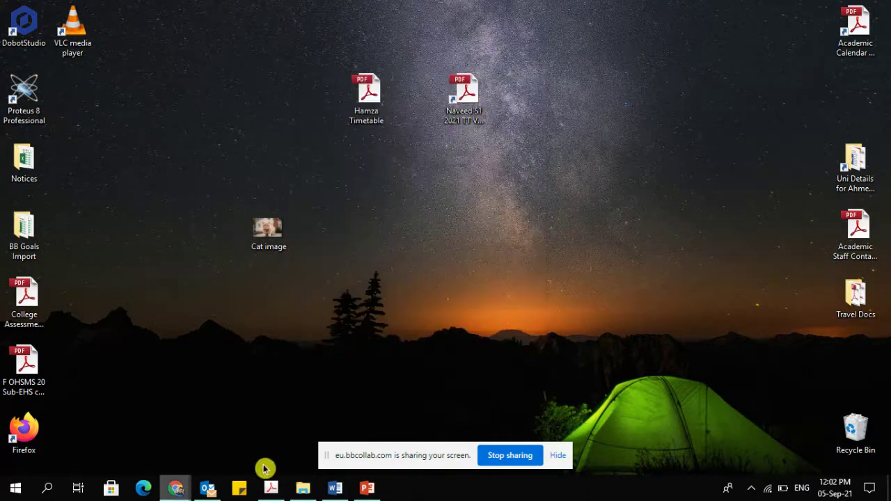
- Open Cat image from the Desktop folder in Photos and start editing it with the crop and rotate tools
left_click(301, 487)
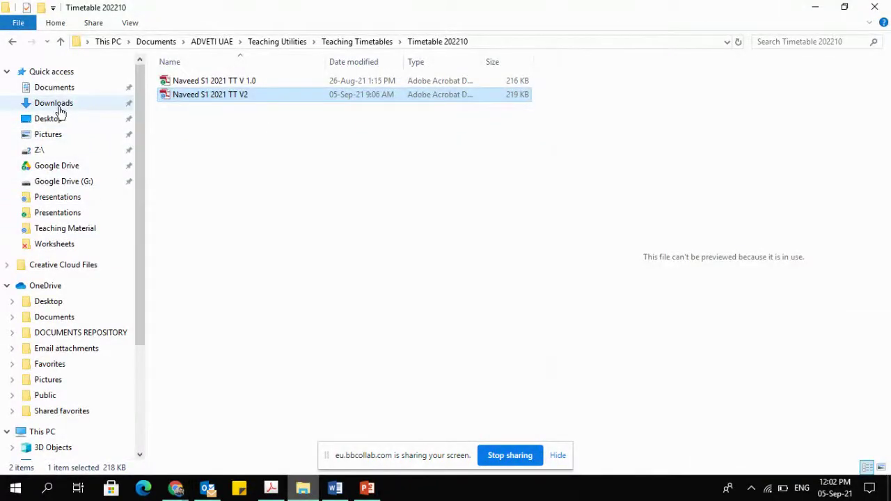
left_click(54, 120)
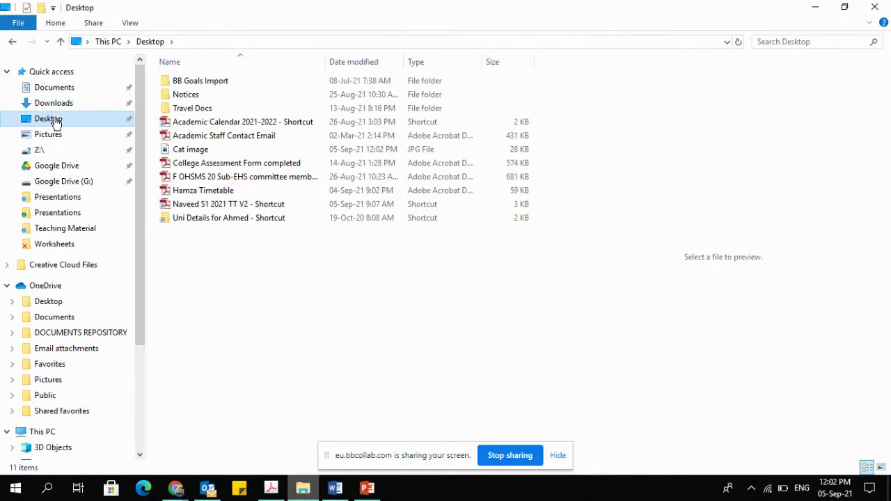
left_click(194, 154)
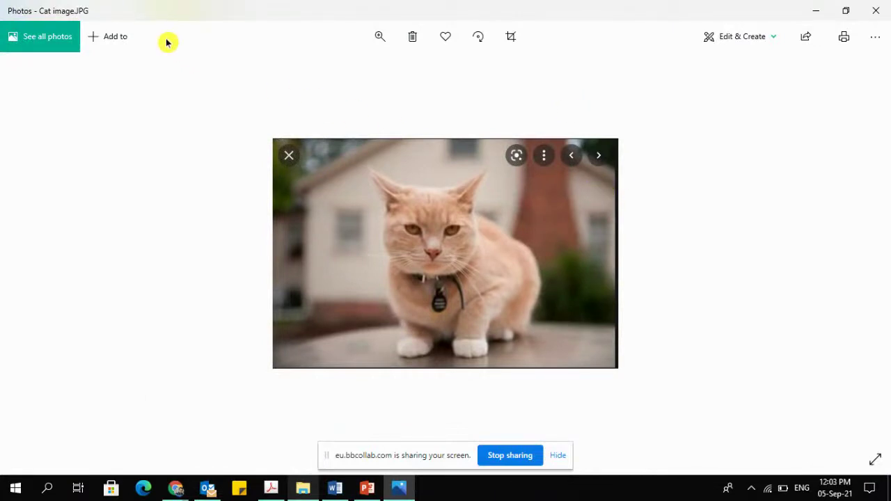
left_click(736, 38)
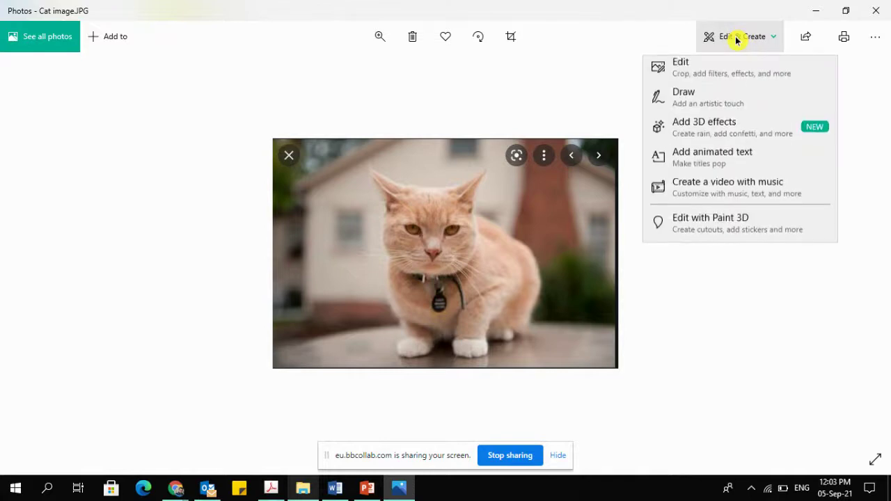
left_click(722, 82)
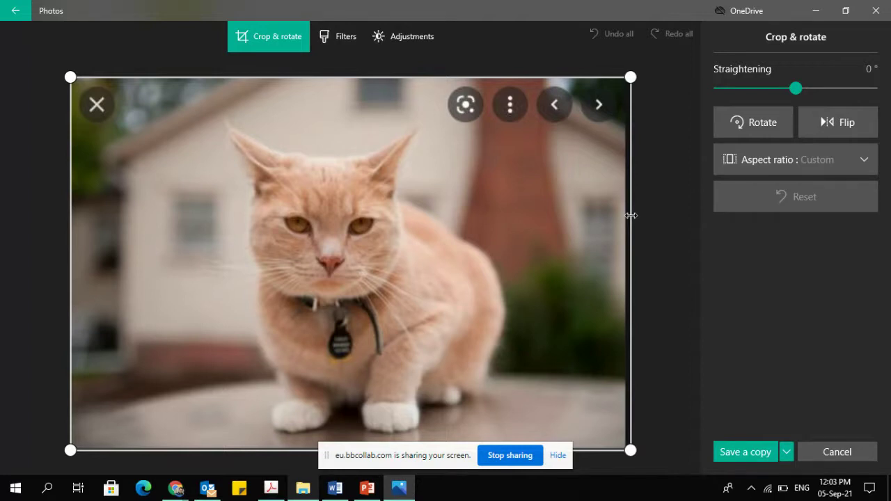
- Crop all four sides of the photo closely around the cat, and hide the screen-sharing notice
left_click_drag(630, 215, 527, 223)
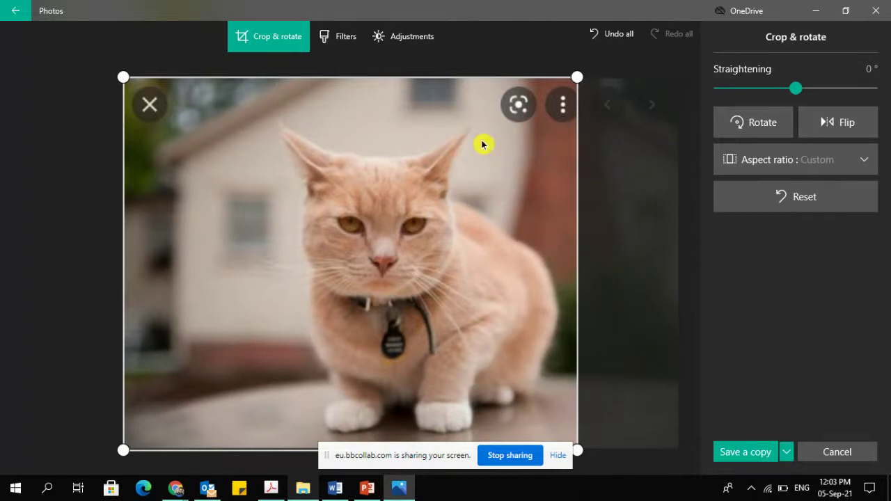
left_click_drag(367, 80, 358, 124)
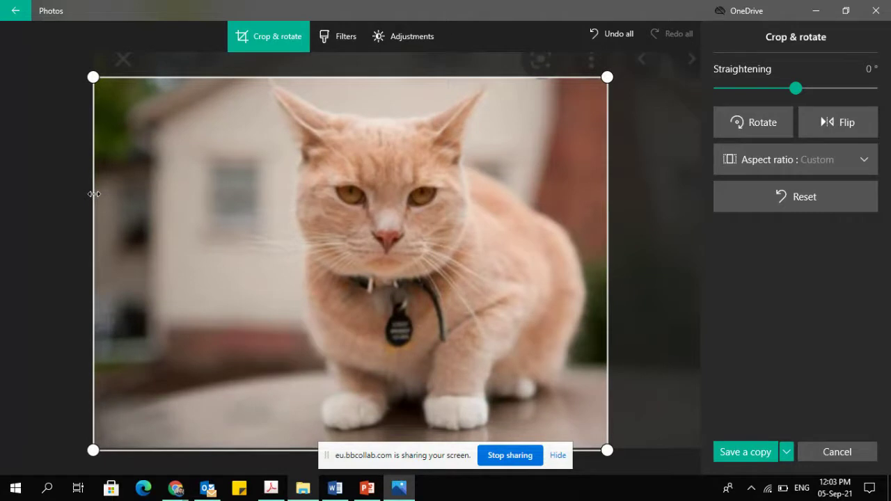
left_click_drag(94, 194, 256, 204)
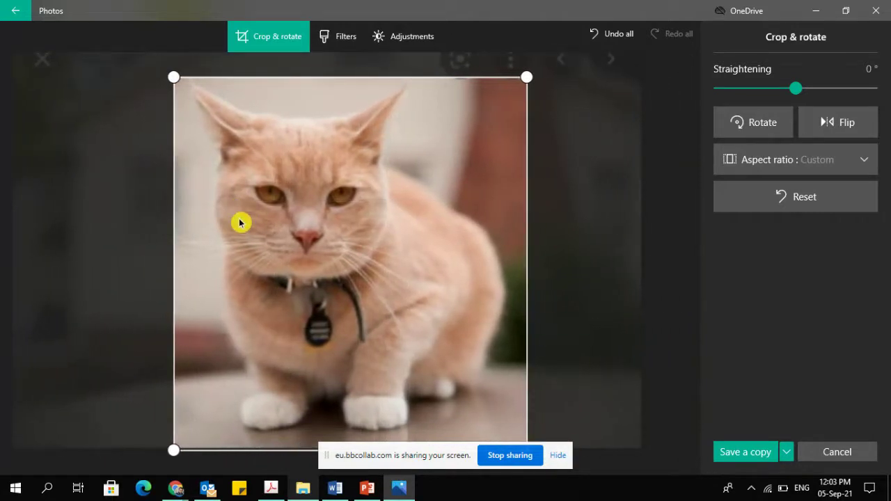
left_click_drag(227, 454, 231, 436)
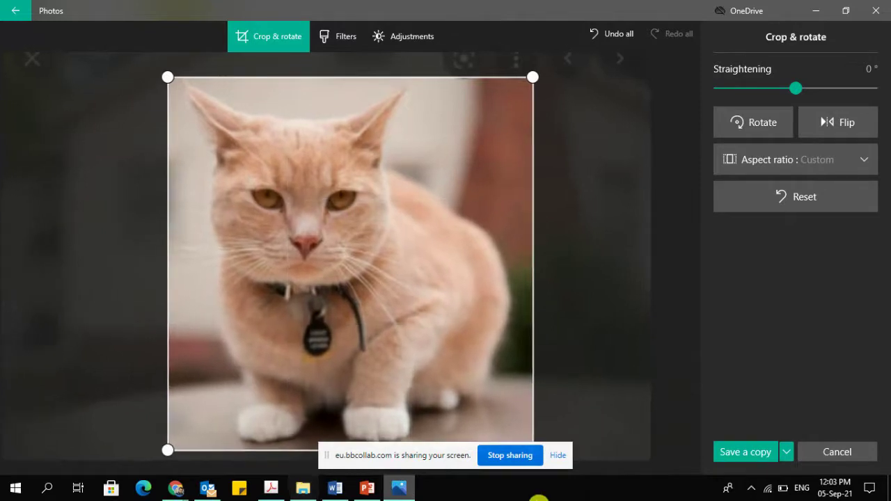
left_click(558, 457)
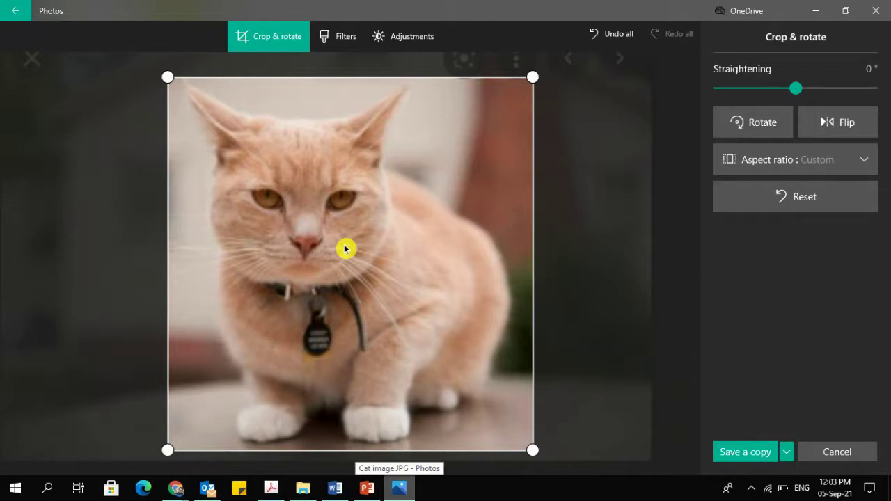
- Save the cropped photo over the original Cat image file and close Photos
left_click(785, 452)
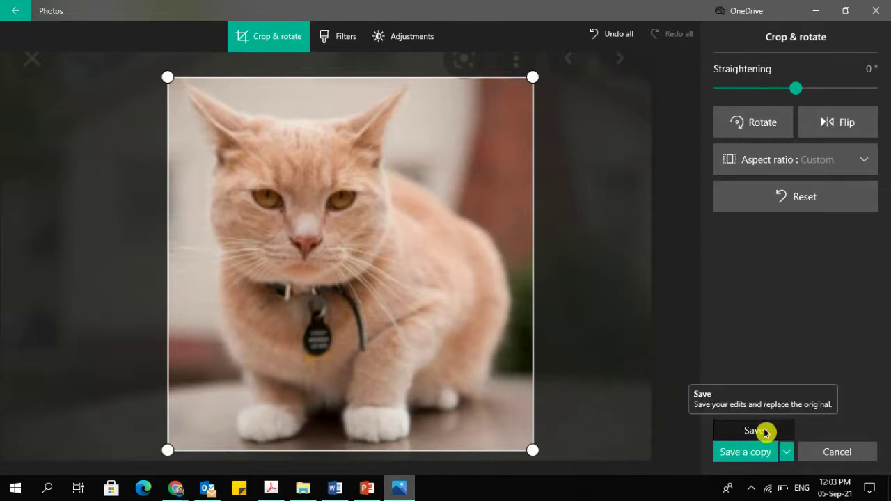
left_click(764, 432)
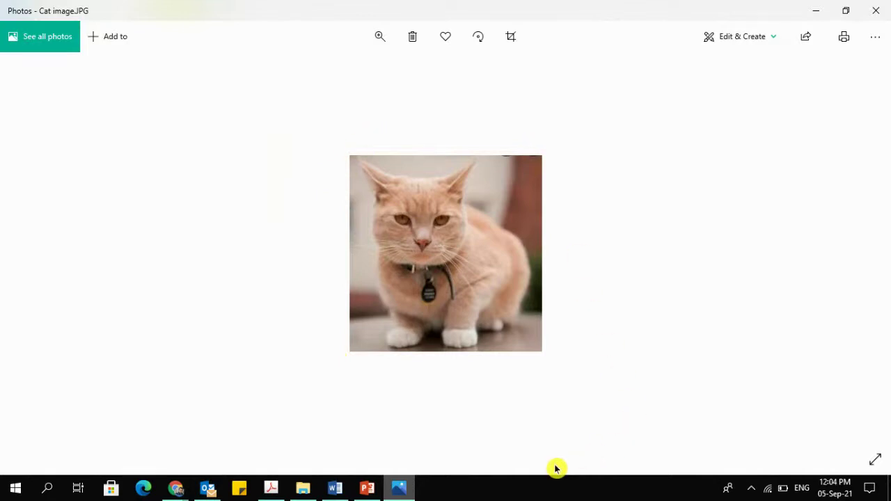
left_click(880, 9)
left_click(368, 487)
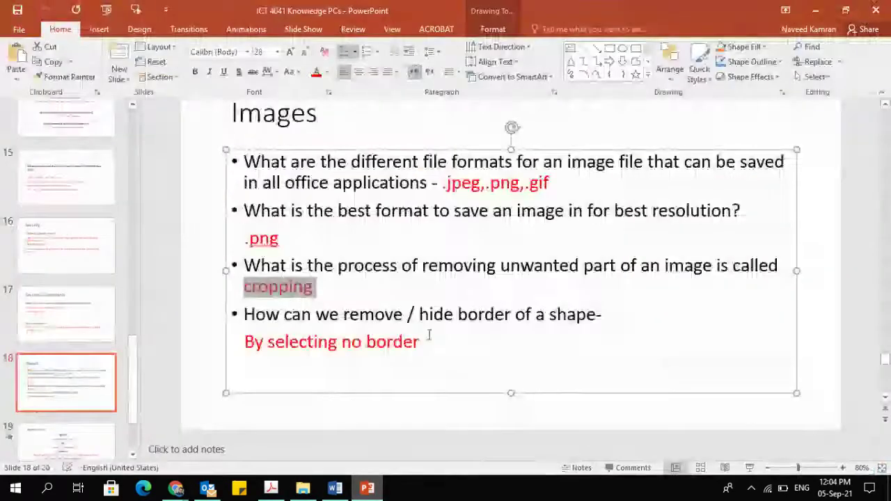
left_click(75, 372)
scroll(73, 355, "down", 3)
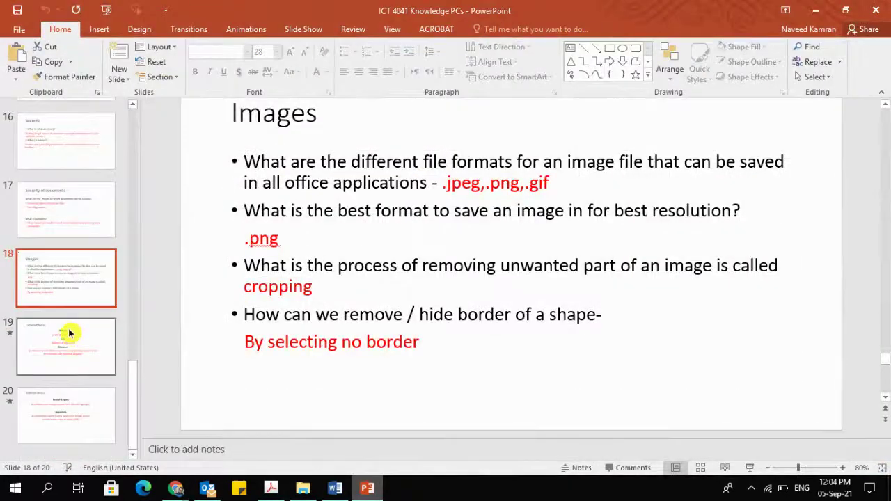
left_click(69, 333)
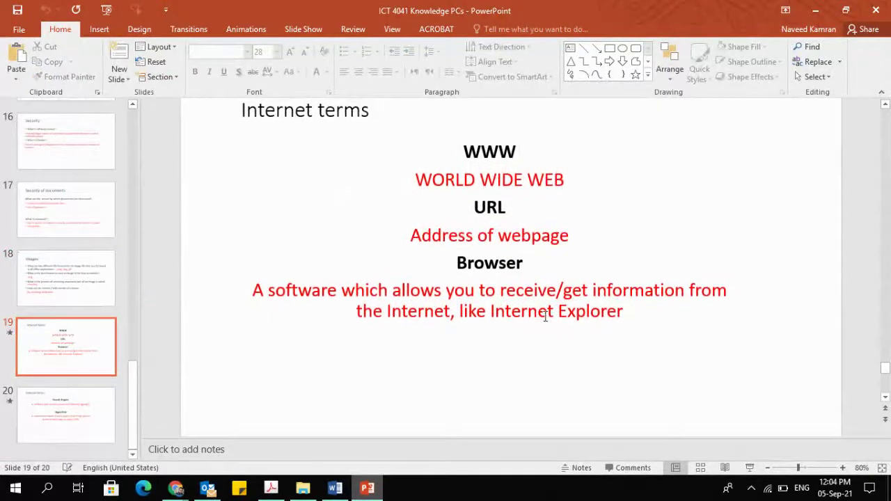
scroll(545, 316, "up", 1)
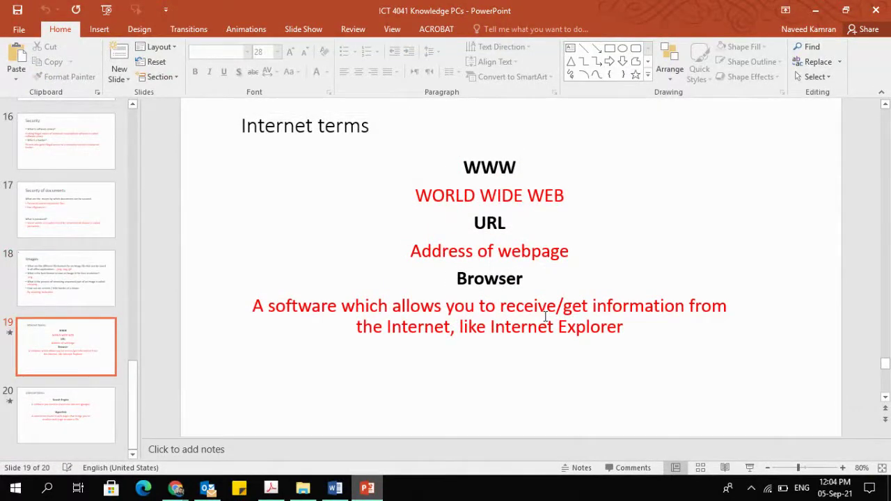
double_click(466, 165)
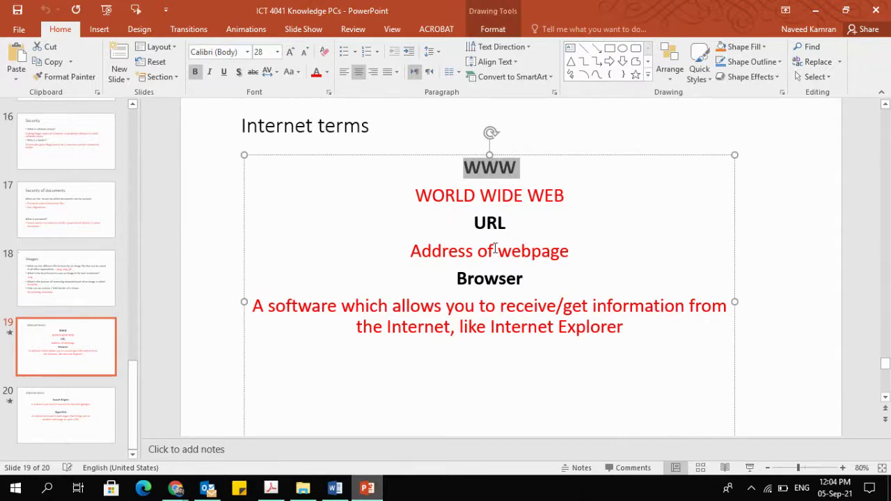